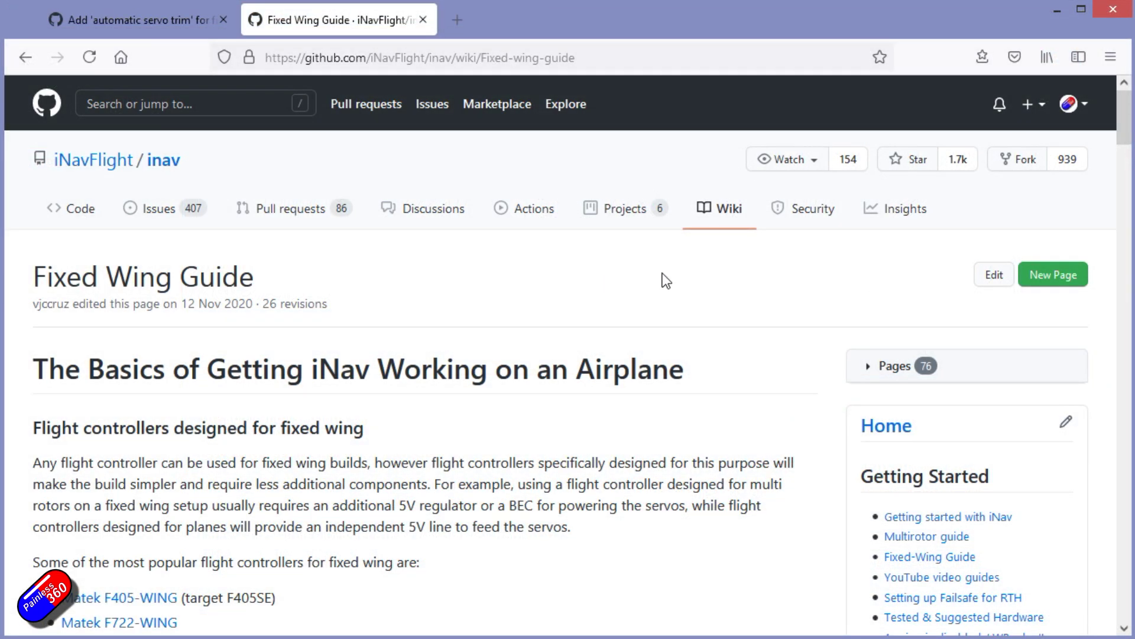
Scroll through the Fixed Wing Guide wiki page, Steps 1–6, down to the recommended CLI settings
scroll(644, 311, down, 12)
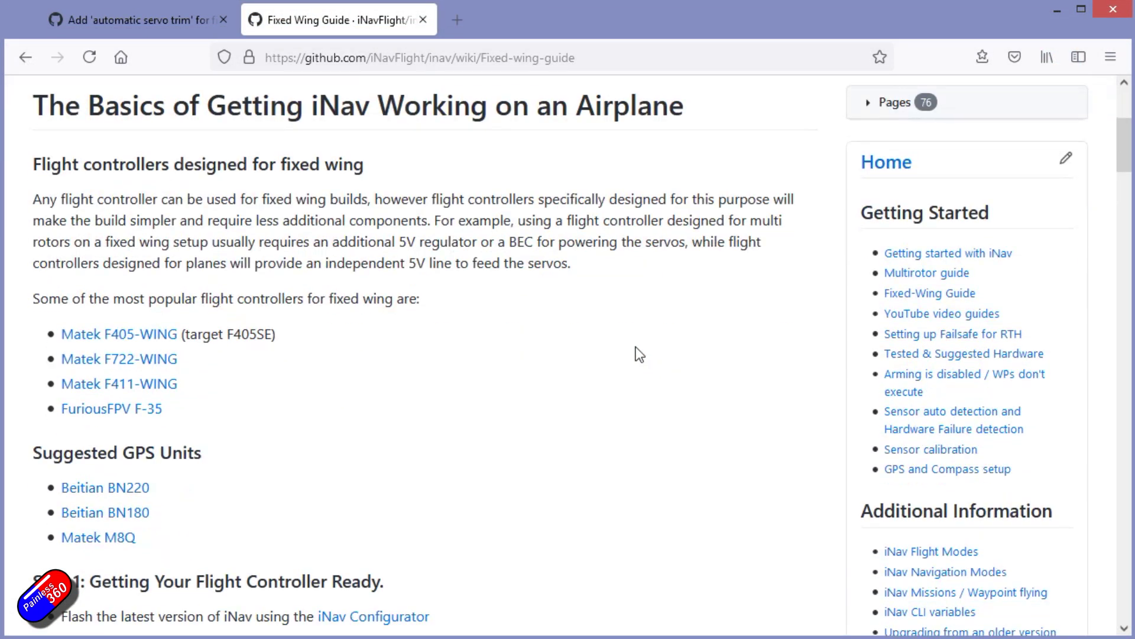
scroll(637, 347, down, 15)
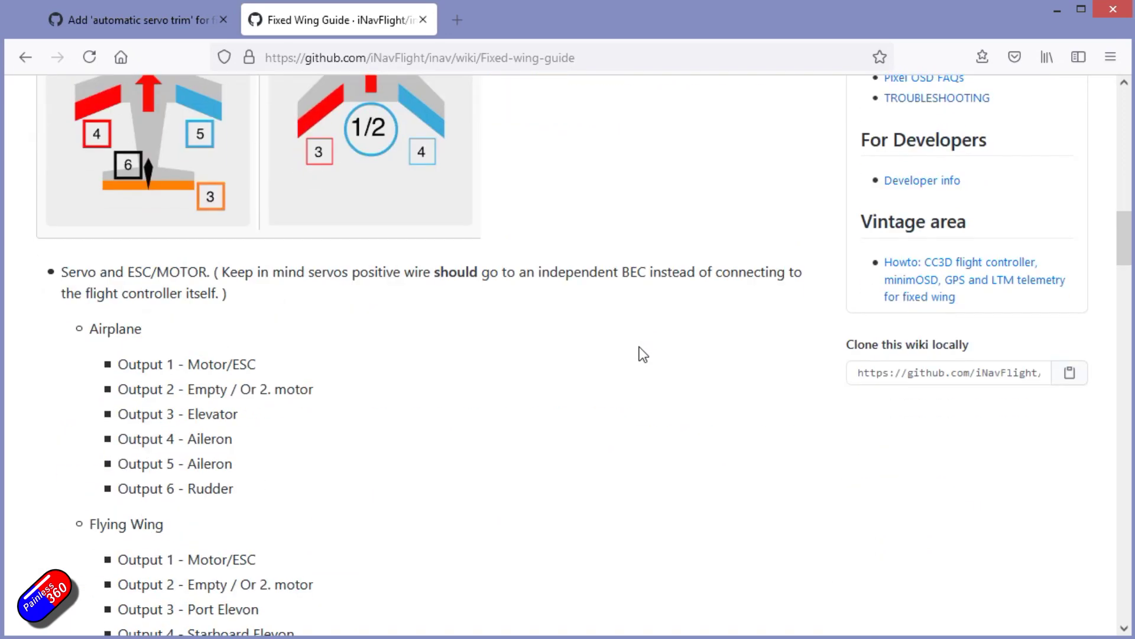
scroll(619, 348, down, 10)
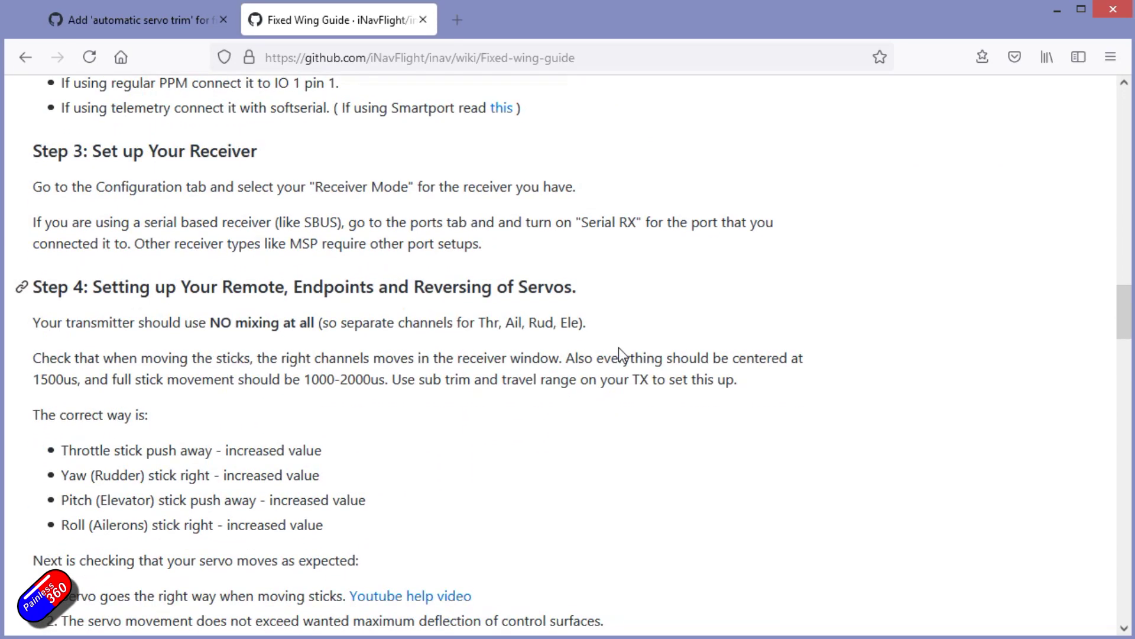
scroll(624, 357, down, 8)
scroll(623, 358, down, 8)
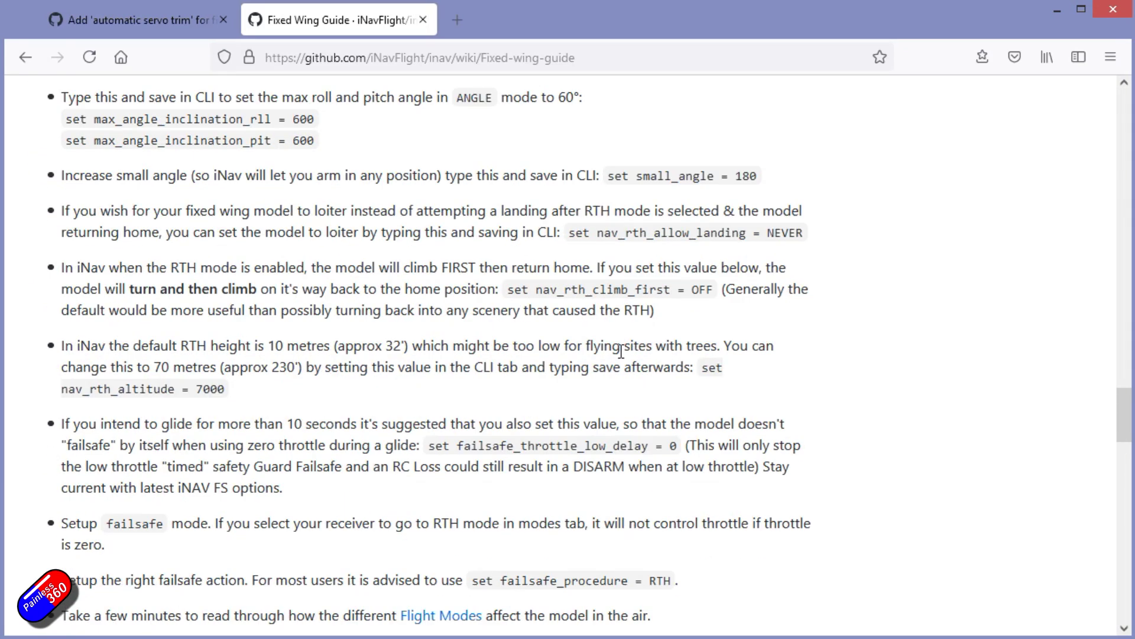
scroll(623, 358, down, 3)
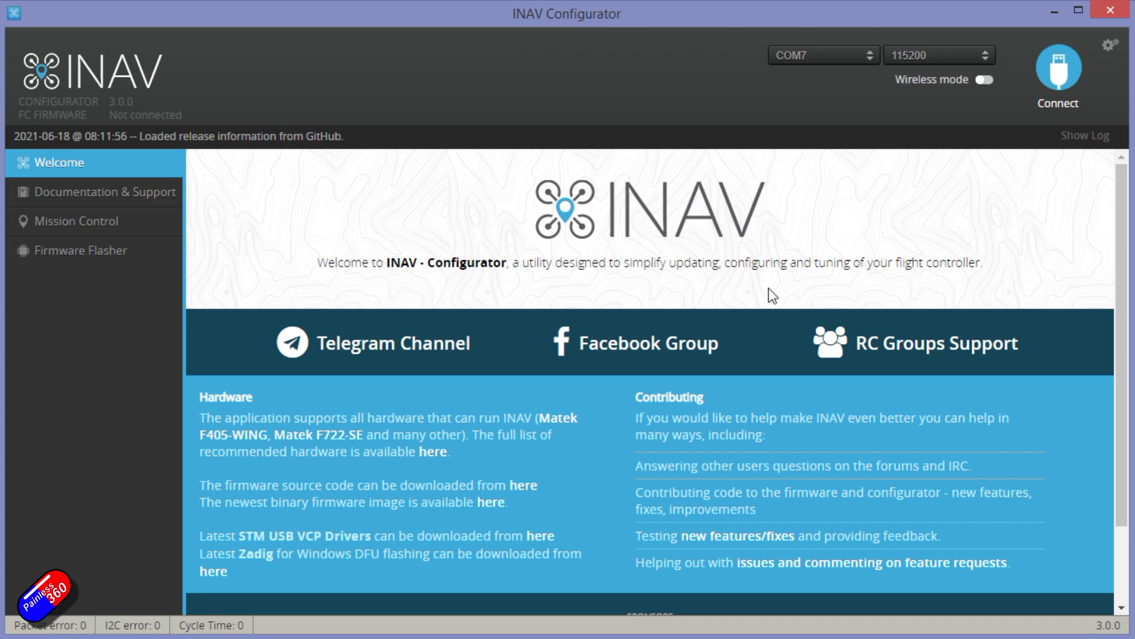
Connect INAV Configurator to the flight controller
click(1062, 76)
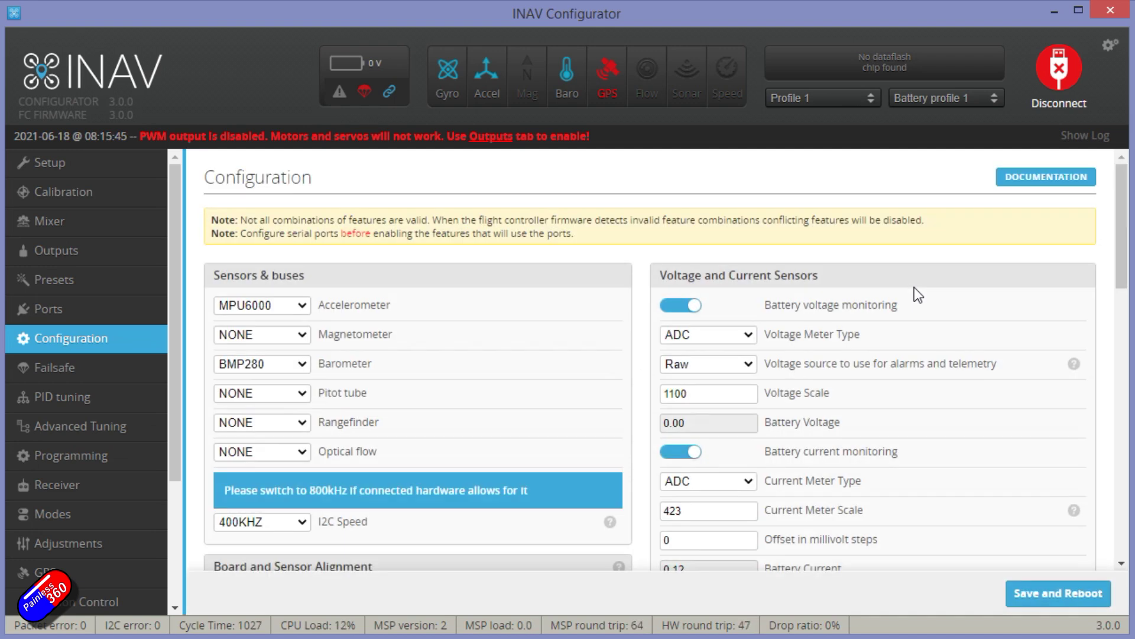
Scroll to the feature toggles and bring up help for the enabled 'Continuously trim servos on Fixed Wing'
scroll(915, 286, down, 15)
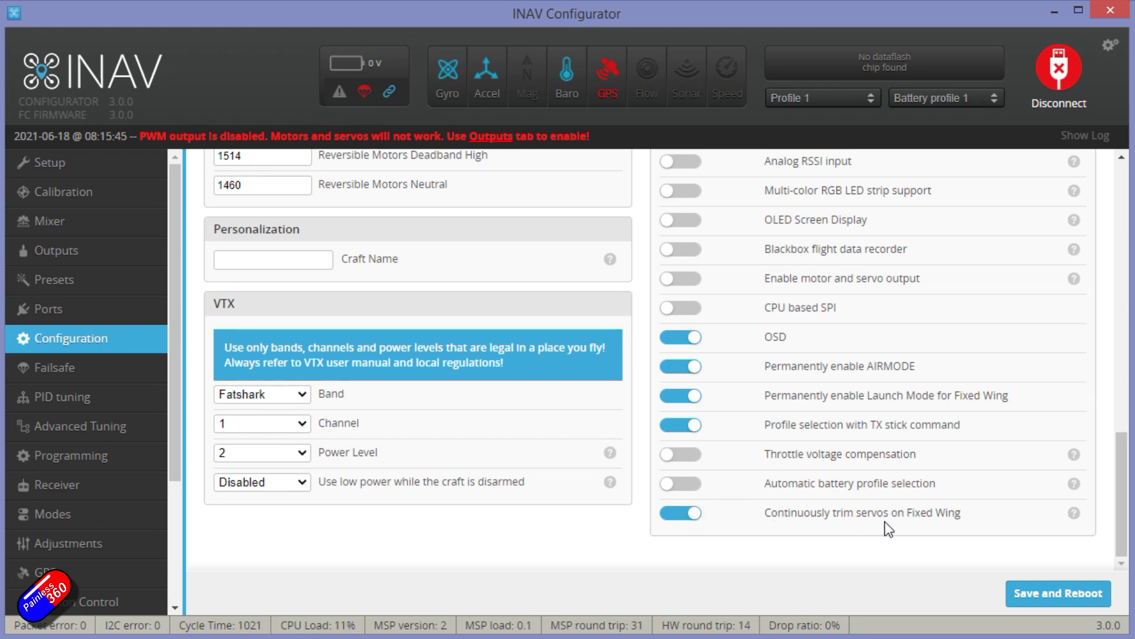
mouse_move(1073, 518)
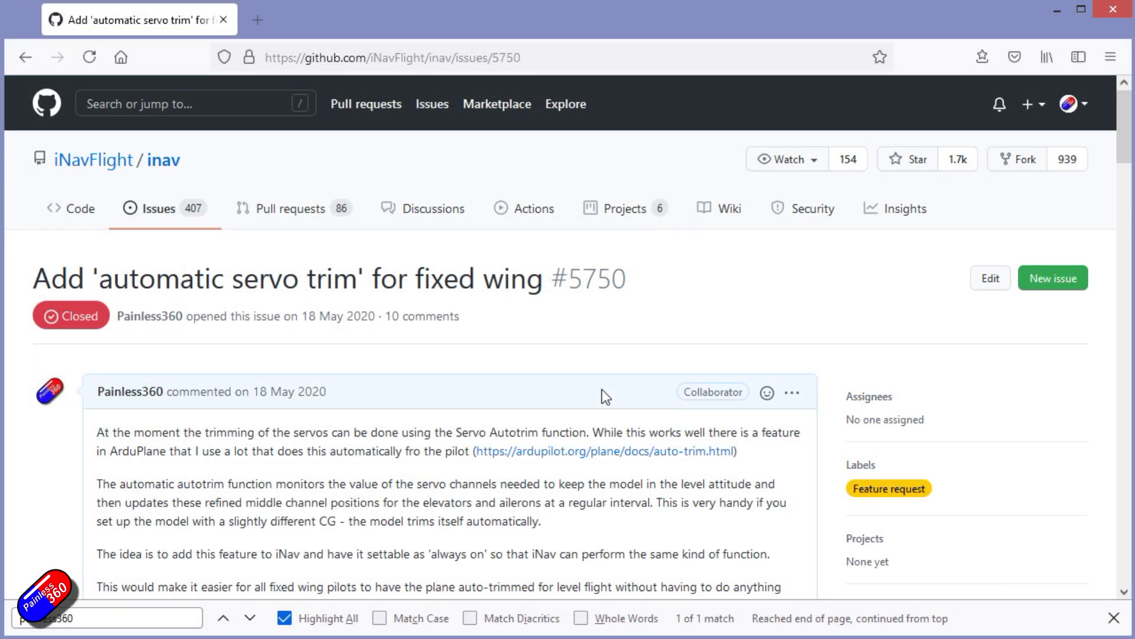
Read through the original request comment on GitHub issue #5750 about automatic servo trim
scroll(602, 389, down, 3)
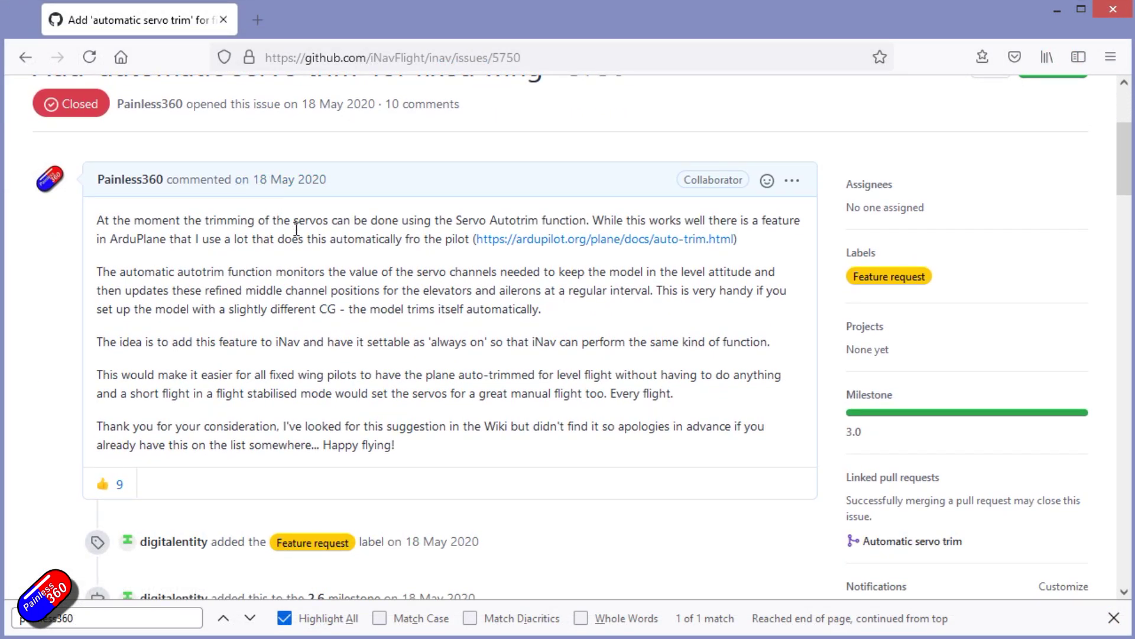
scroll(302, 242, down, 1)
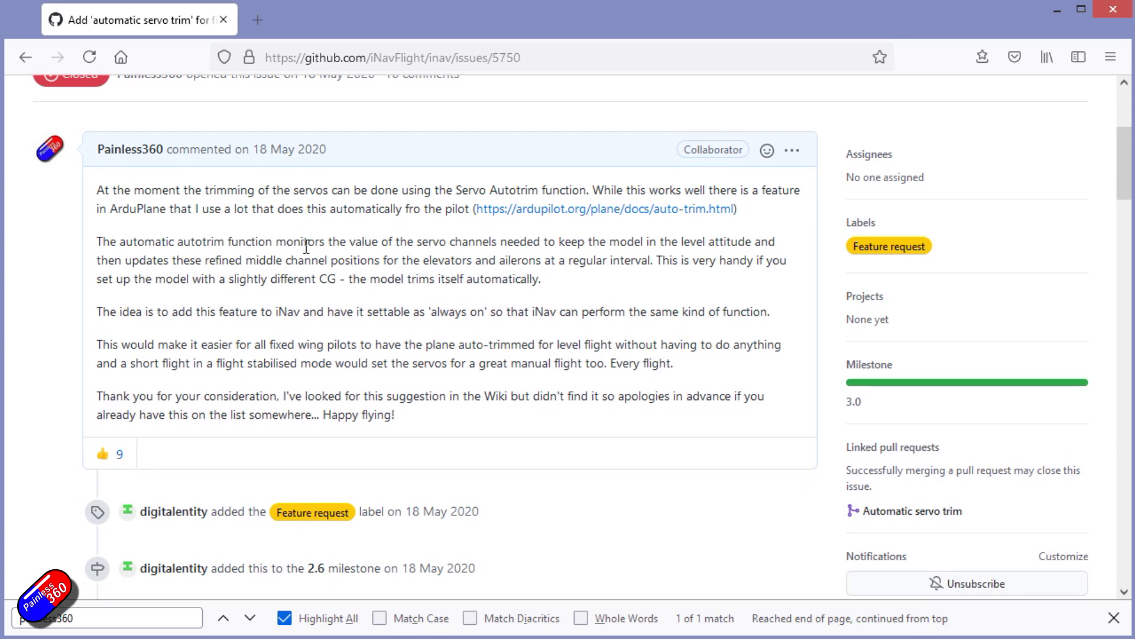
scroll(306, 247, up, 3)
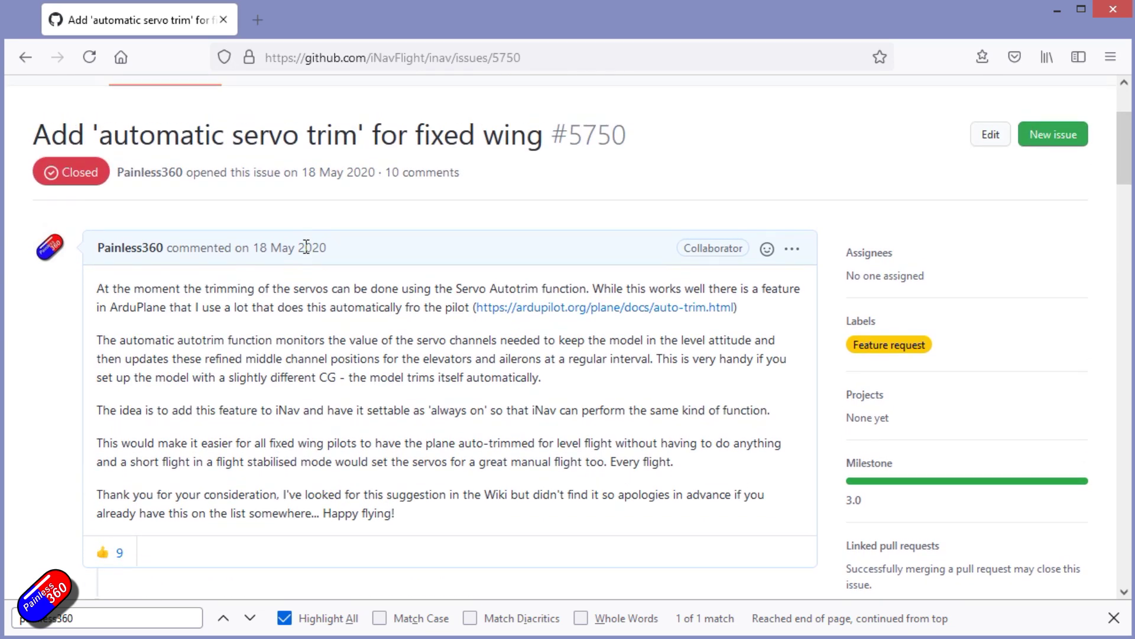
scroll(525, 257, up, 2)
scroll(528, 264, down, 1)
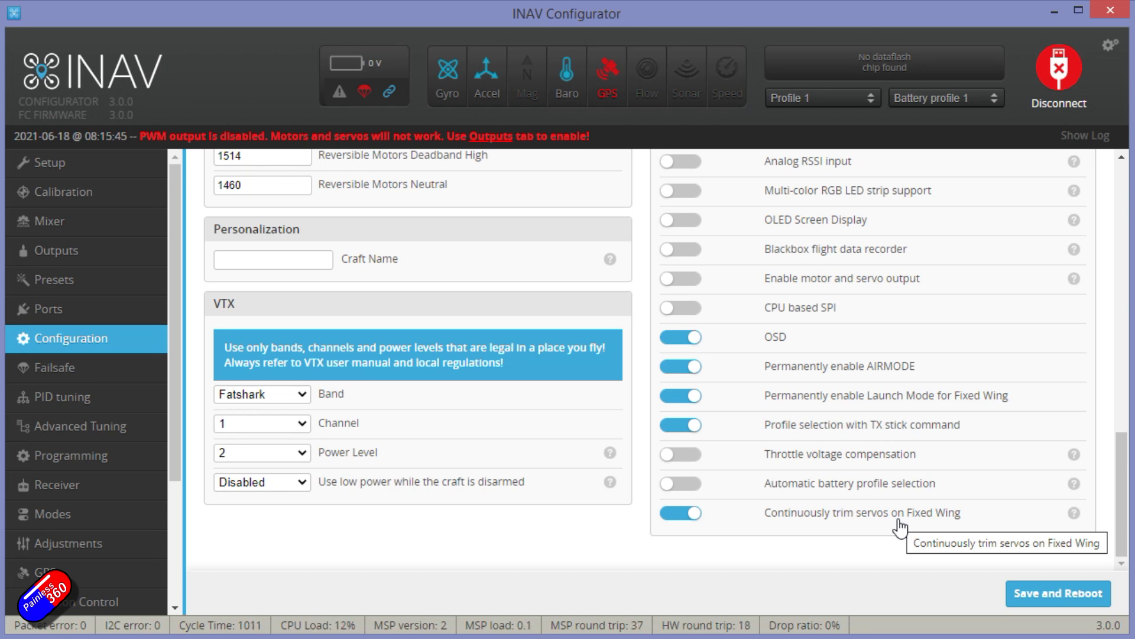
Open the Modes tab and scroll to AUTO LEVEL's CH 5 range of 900–1225
click(83, 513)
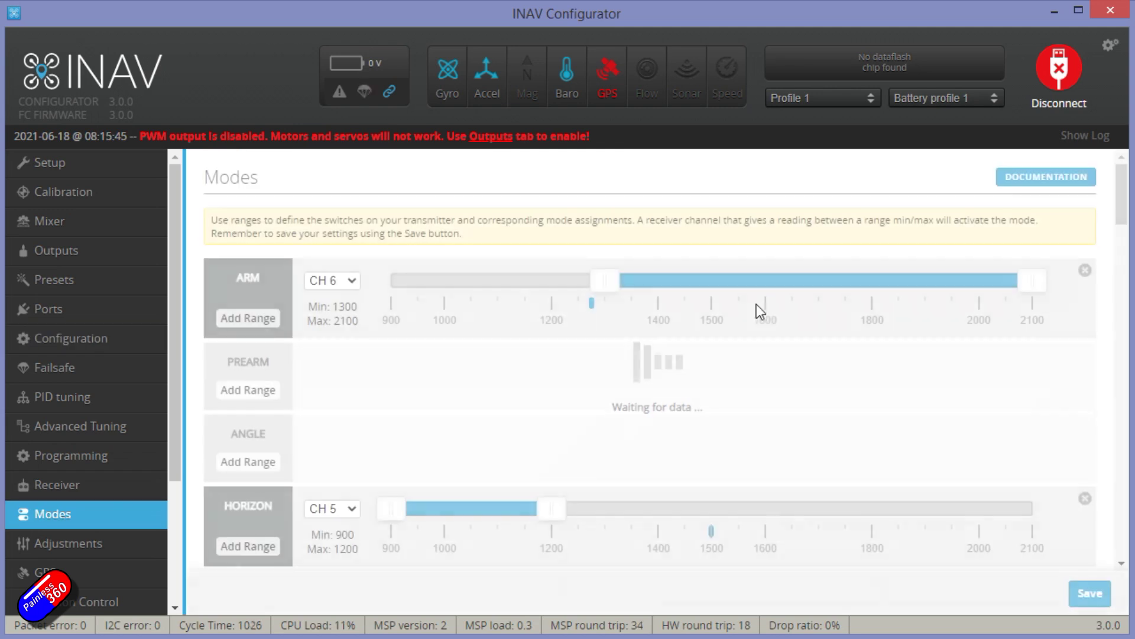
scroll(767, 334, down, 13)
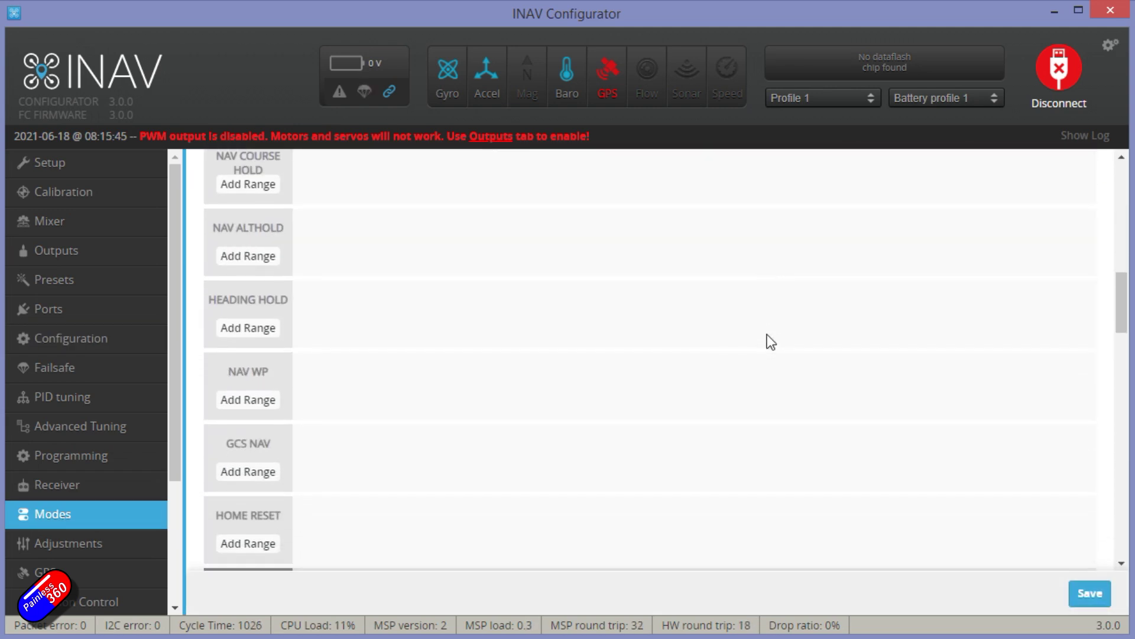
scroll(768, 335, down, 3)
scroll(767, 335, down, 1)
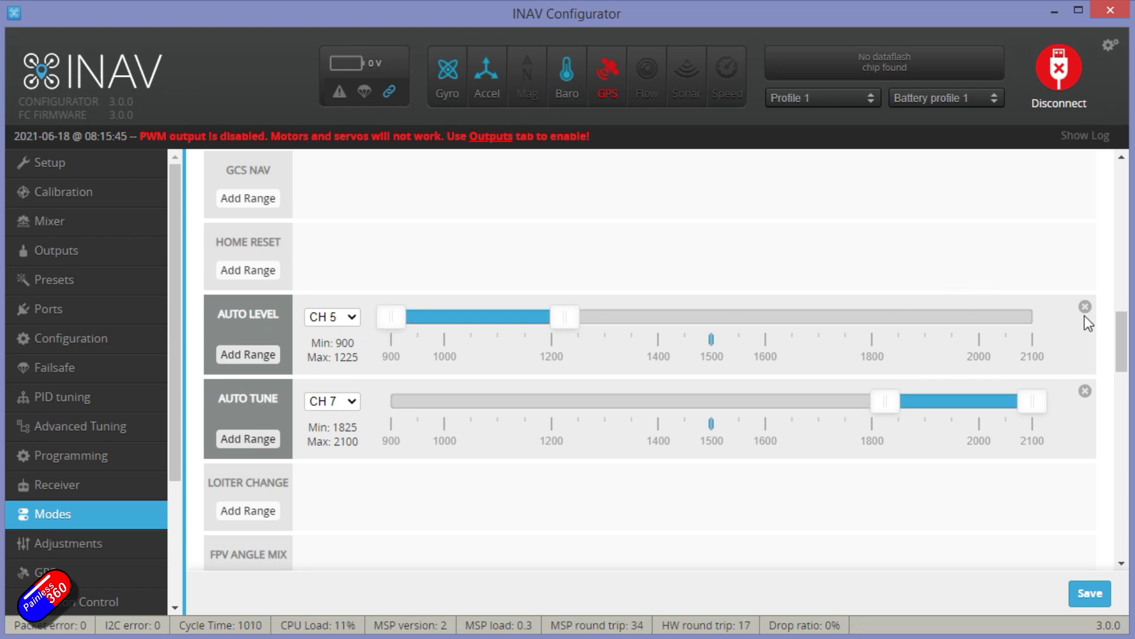
drag(1122, 346, 1133, 226)
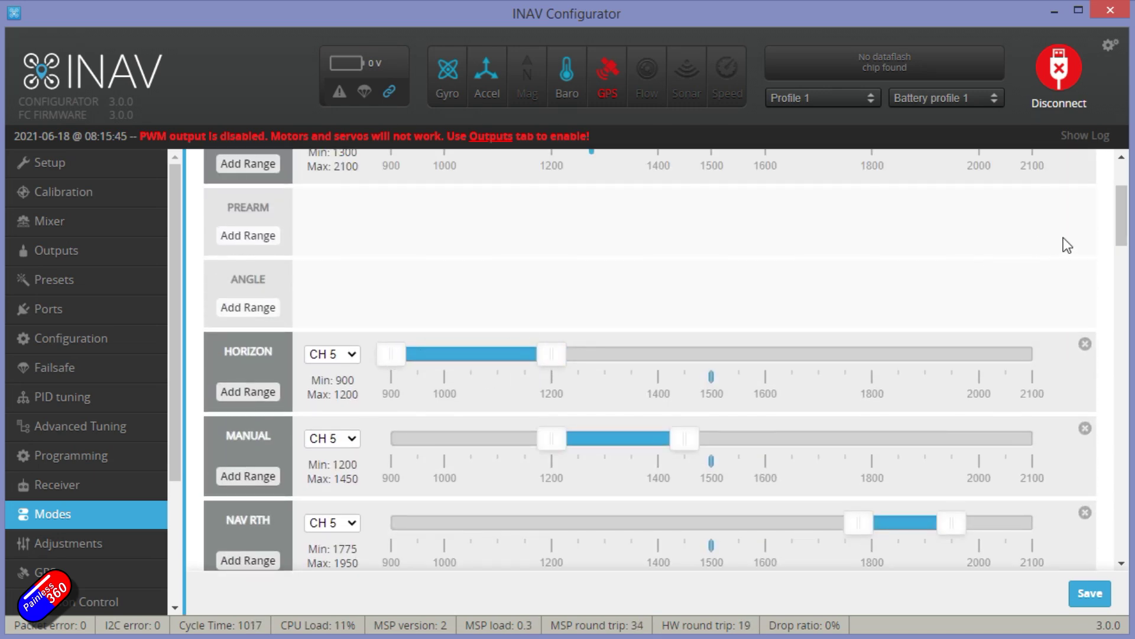
drag(1124, 230, 1132, 369)
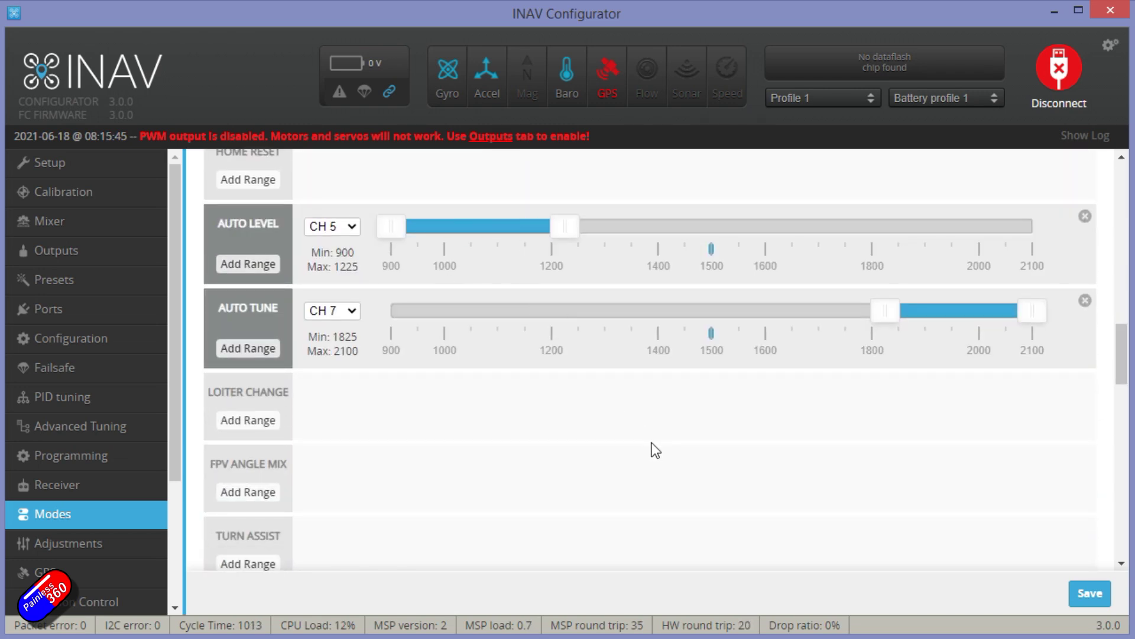
scroll(518, 286, up, 2)
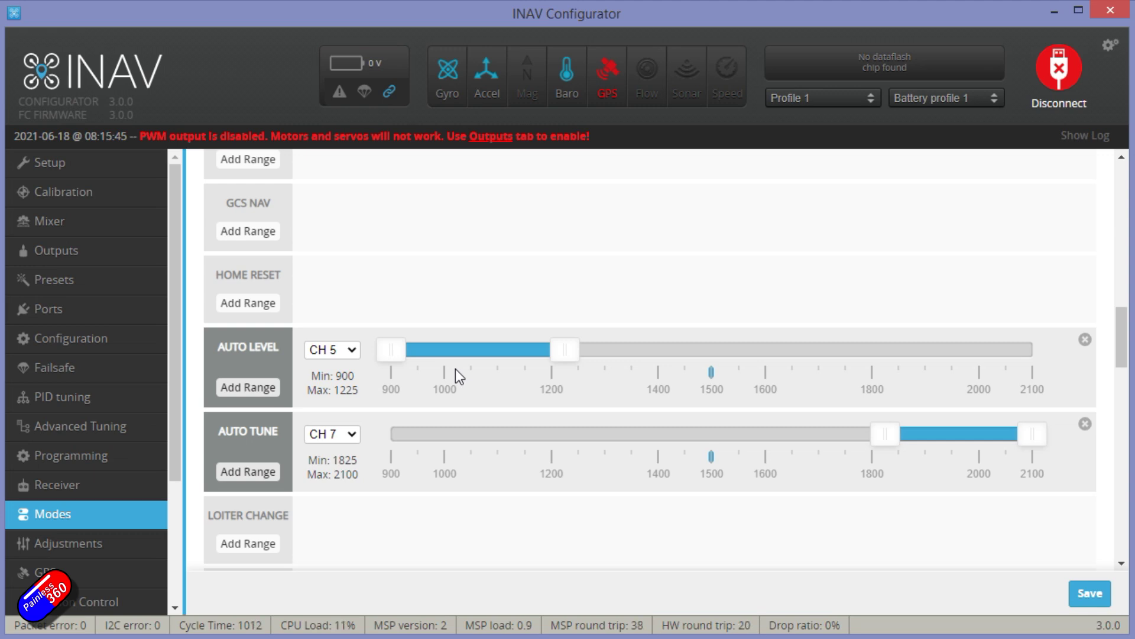
scroll(450, 364, up, 13)
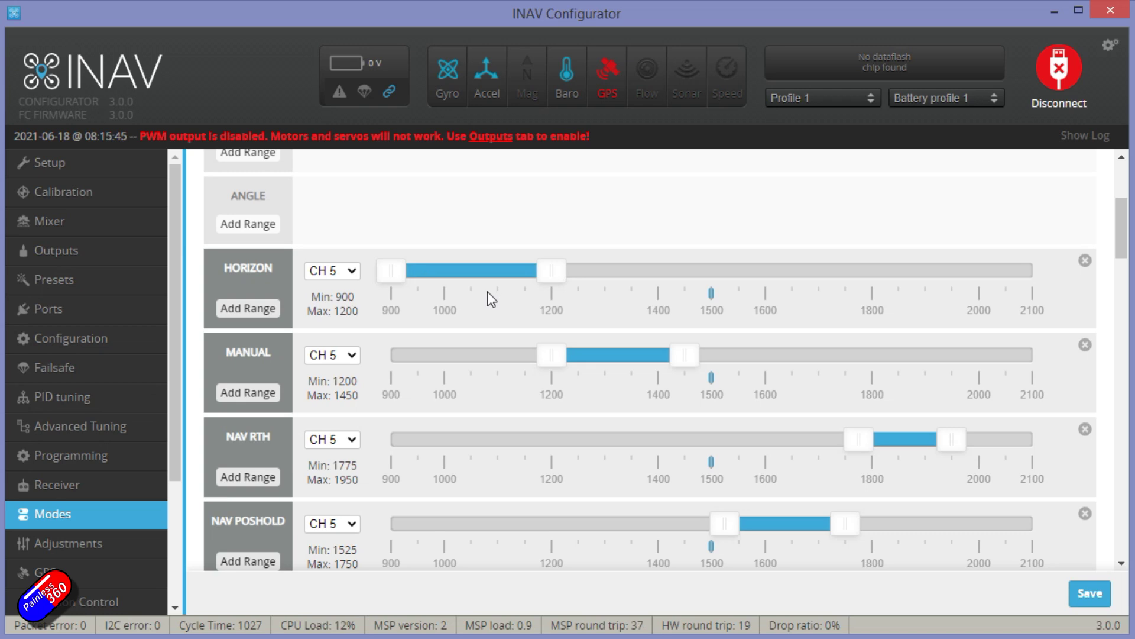
scroll(497, 355, down, 10)
scroll(501, 362, down, 2)
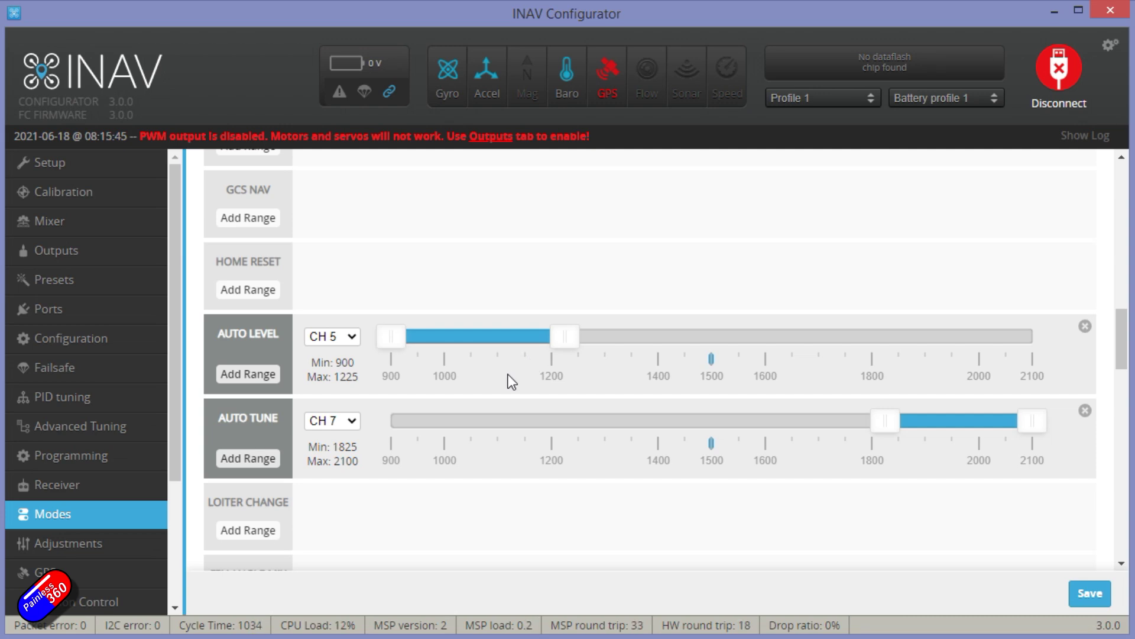
scroll(153, 579, down, 3)
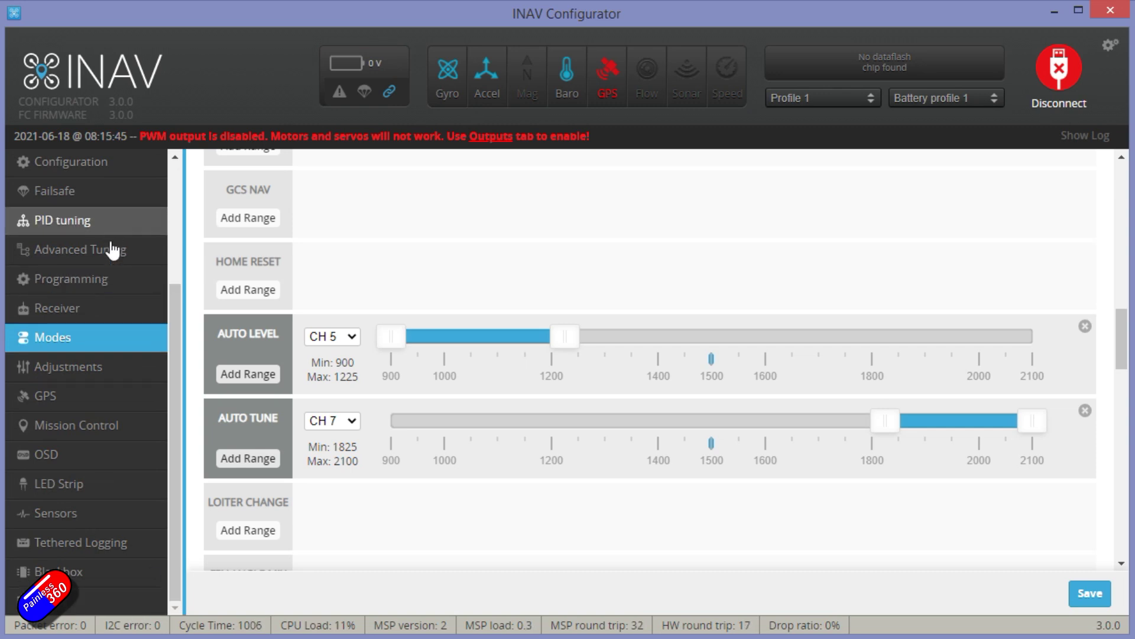
Open the Configuration tab and scroll down to Board and Sensor Alignment
scroll(114, 256, up, 3)
click(88, 315)
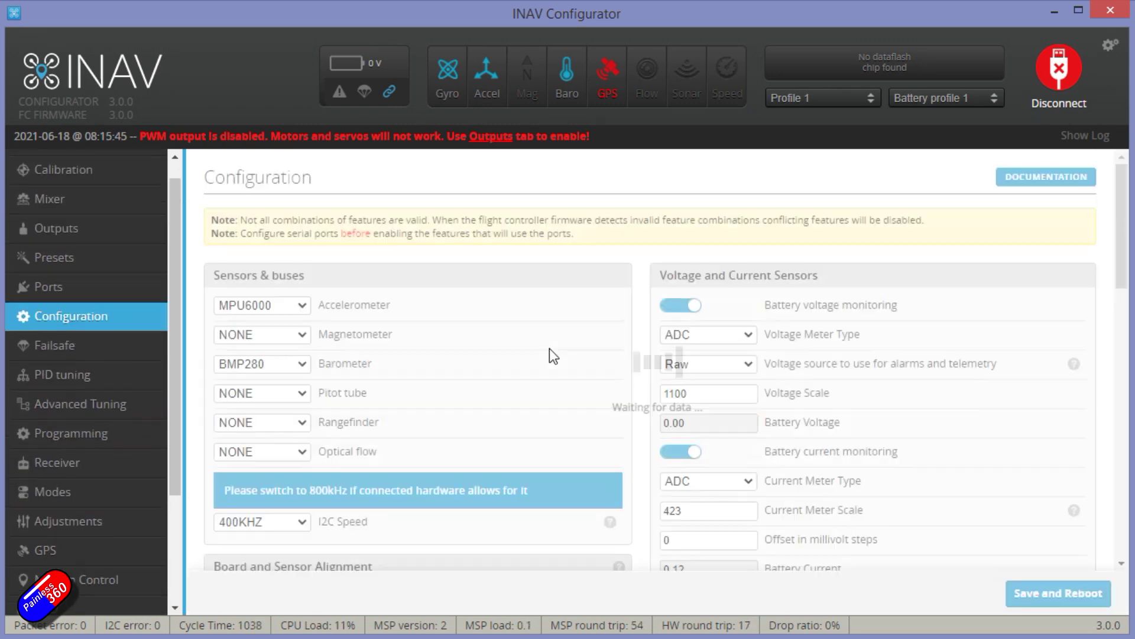
scroll(550, 350, down, 5)
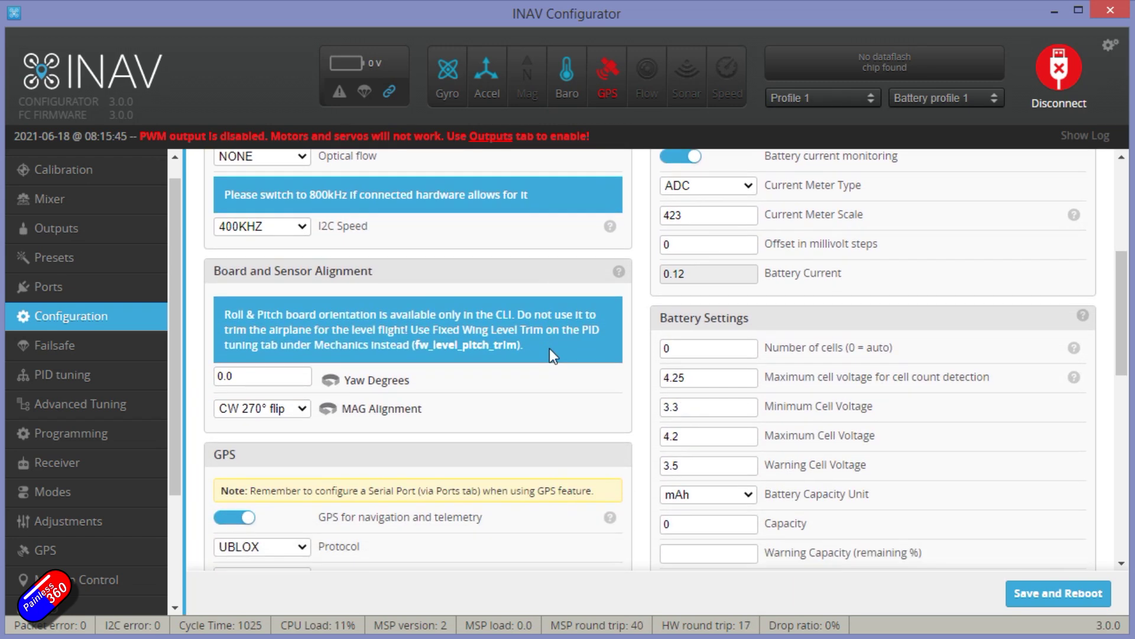
scroll(550, 350, down, 1)
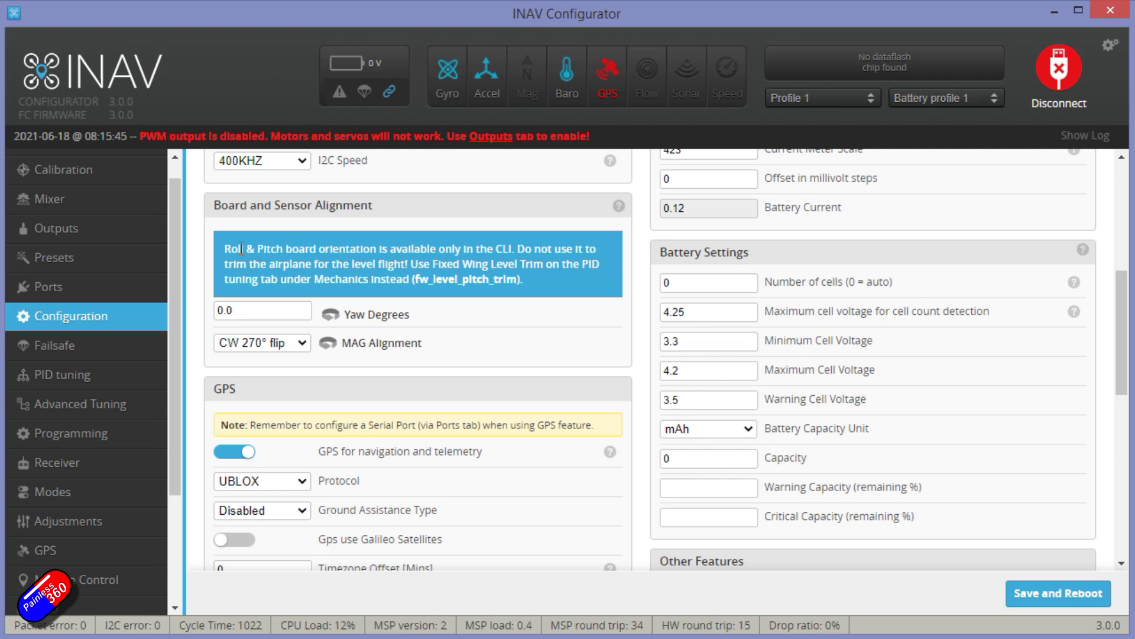
Highlight fw_level_pitch_trim in the blue note about level-flight trim
drag(226, 248, 438, 285)
click(418, 279)
drag(414, 279, 517, 278)
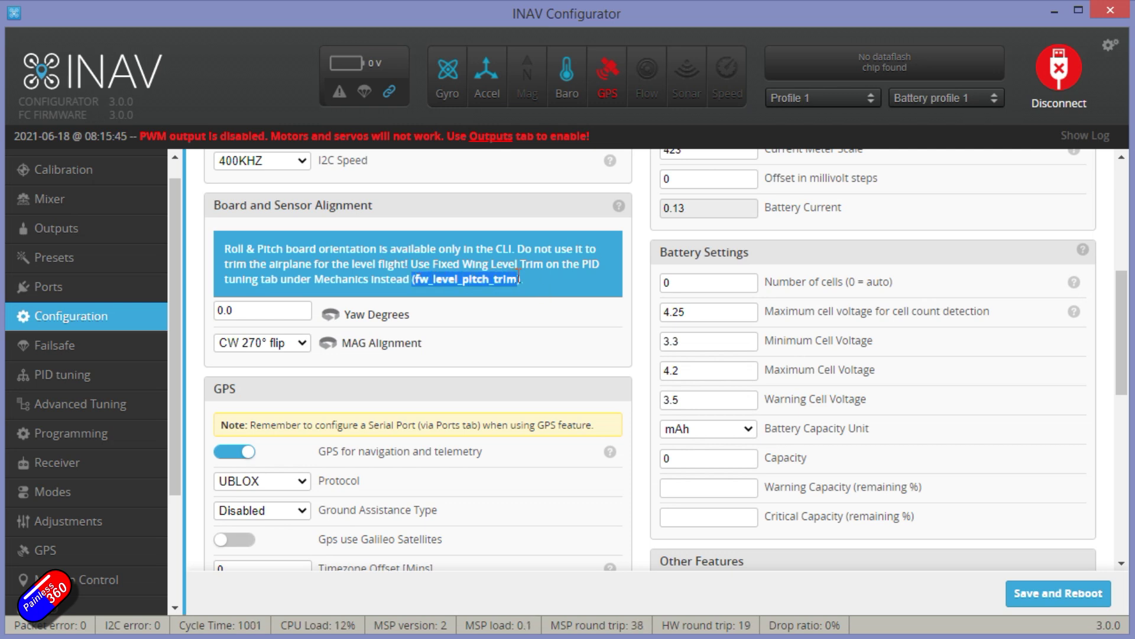
scroll(175, 475, down, 3)
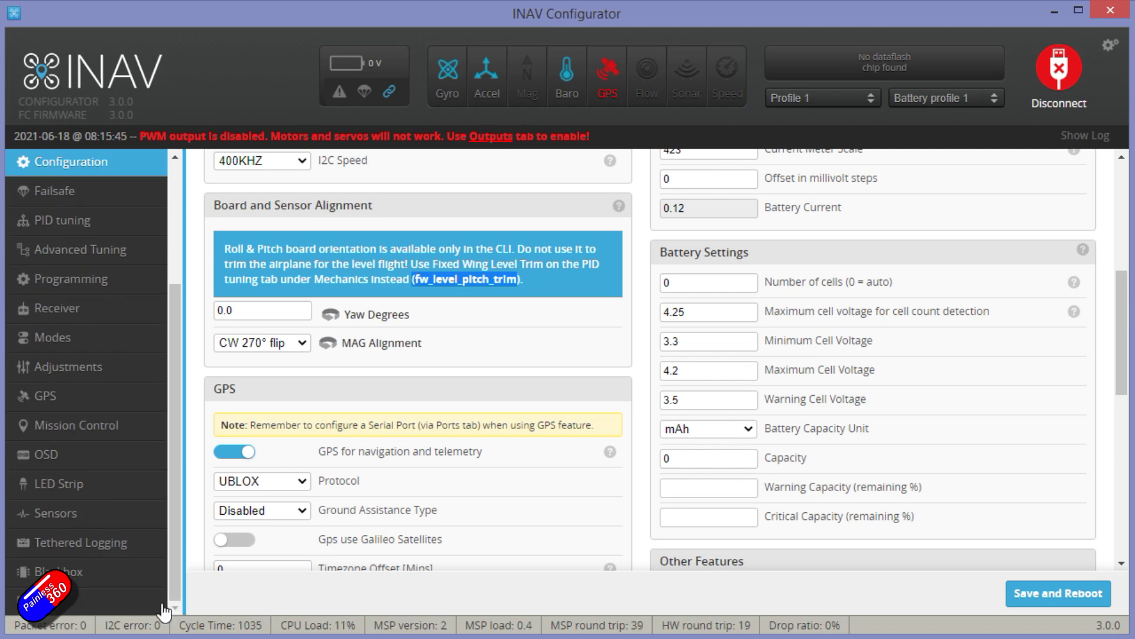
In the CLI, check fw_level_pitch_trim is 8.000 within its -10 to 10 range
click(72, 606)
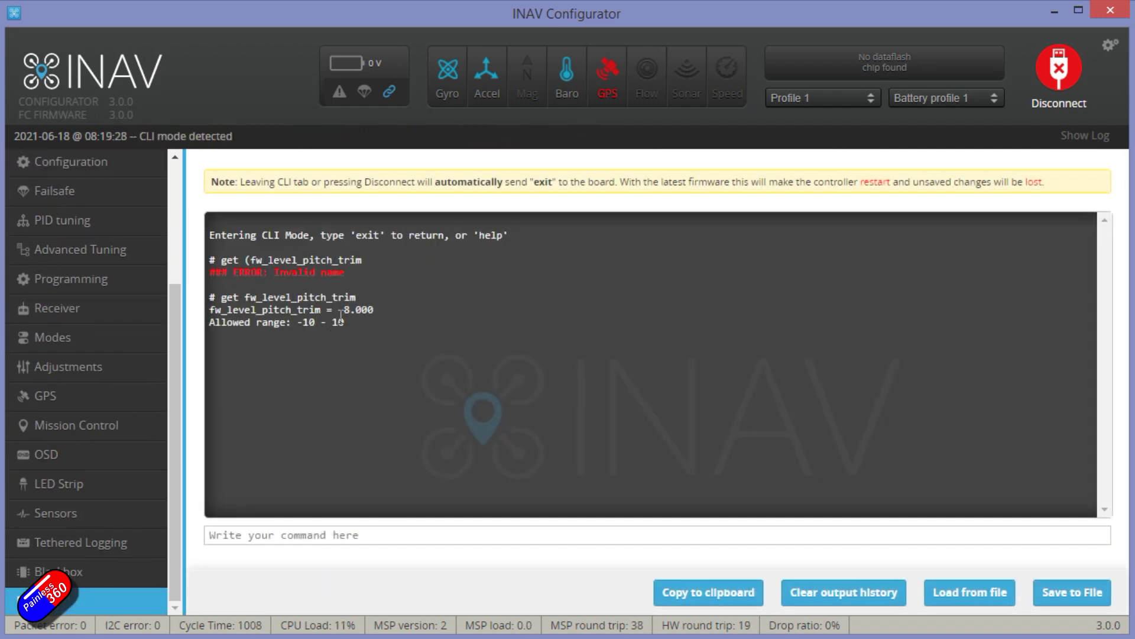
drag(343, 309, 374, 309)
drag(344, 310, 374, 311)
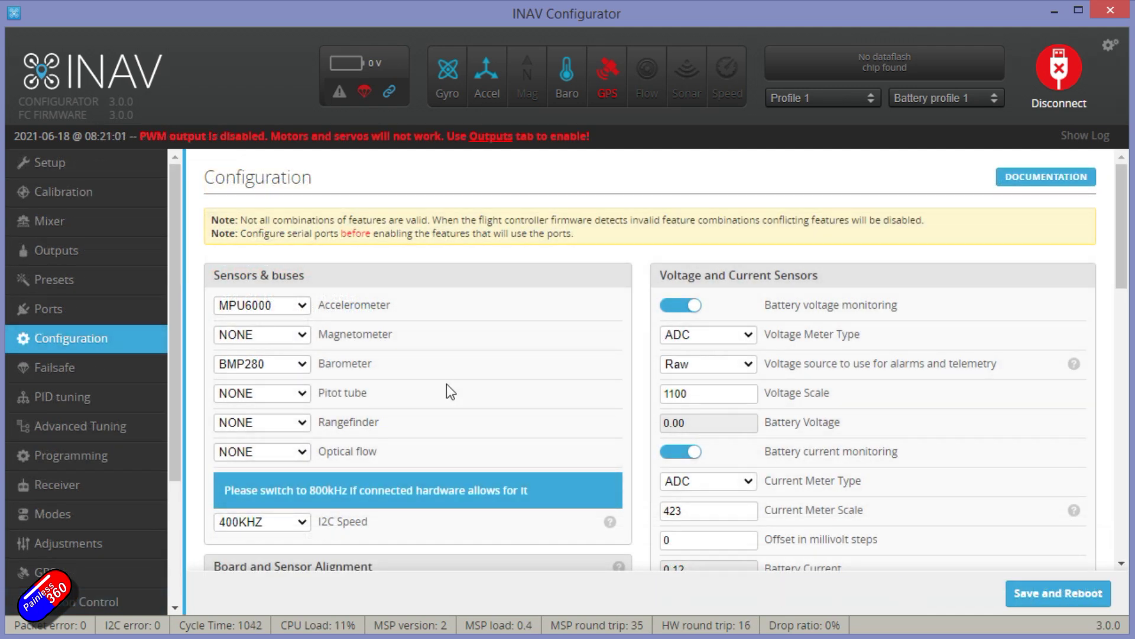
Confirm 'Continuously trim servos on Fixed Wing' is on under Other Features, then go to Modes
scroll(449, 392, down, 18)
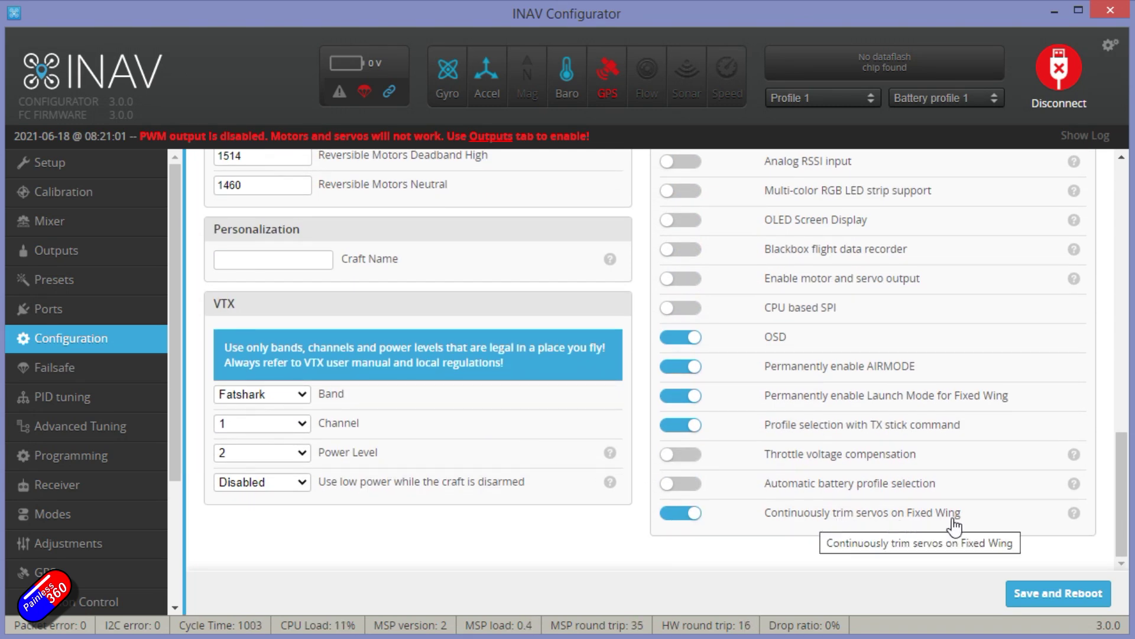
mouse_move(1074, 513)
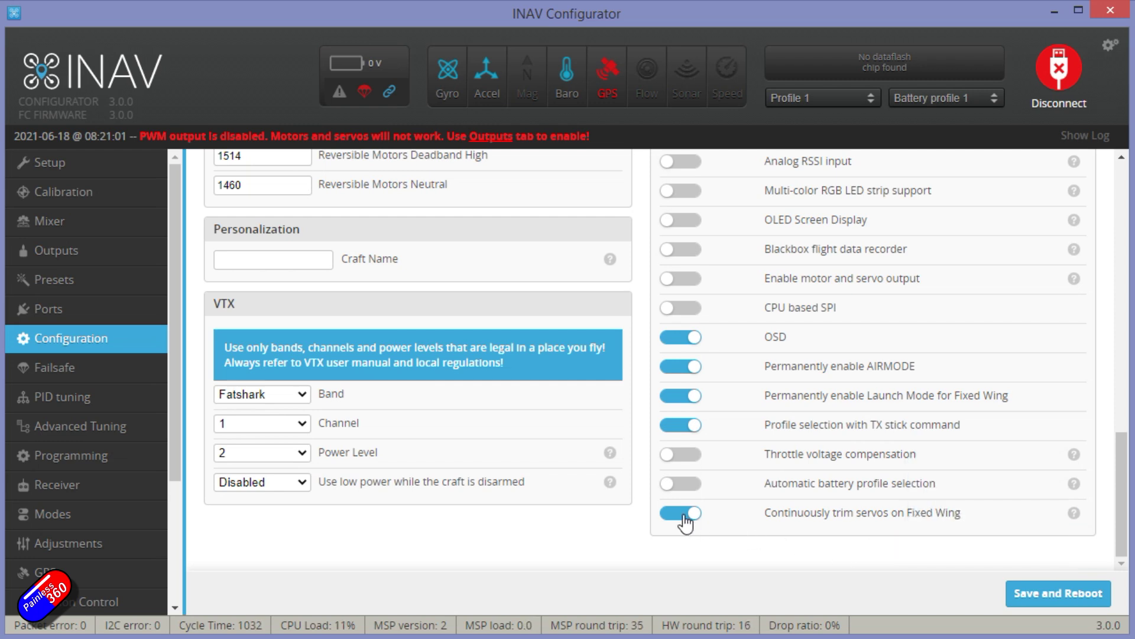
click(86, 513)
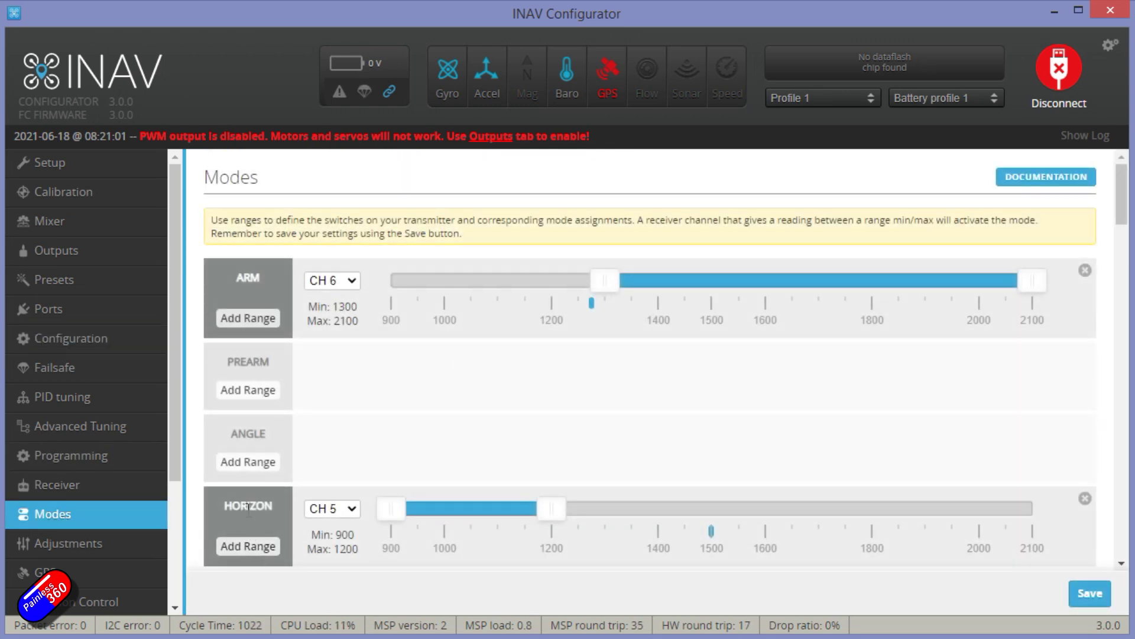
Scroll the Modes list down to AUTO LEVEL on CH 5 at 900–1225
drag(1122, 204, 1122, 349)
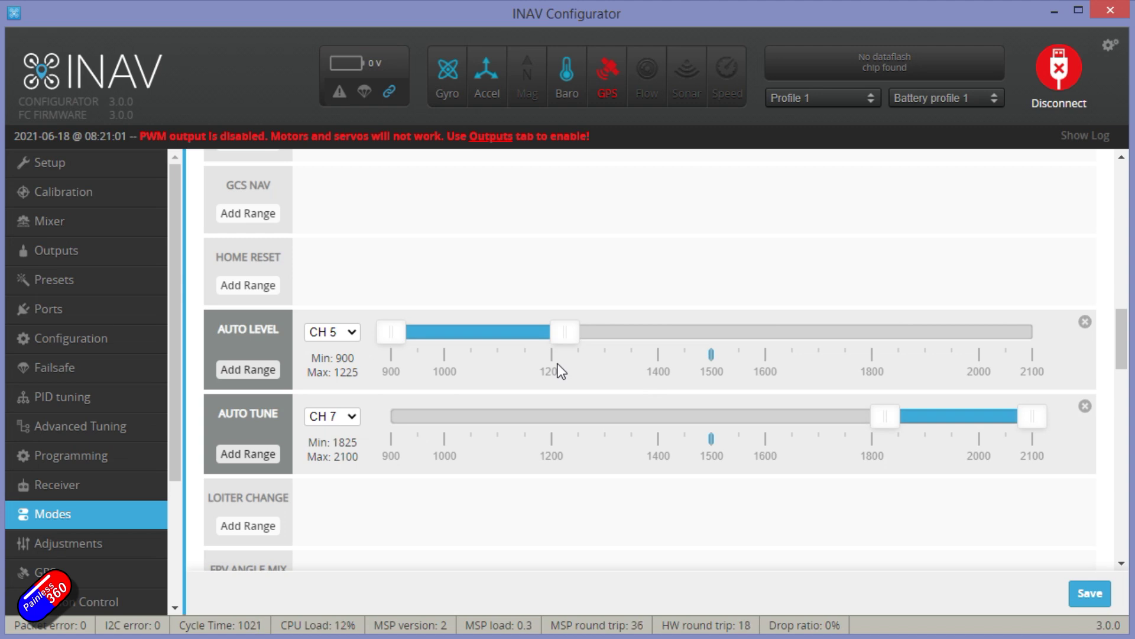
Back on Configuration, highlight the fw_level_pitch_trim reference under Board and Sensor Alignment
click(80, 338)
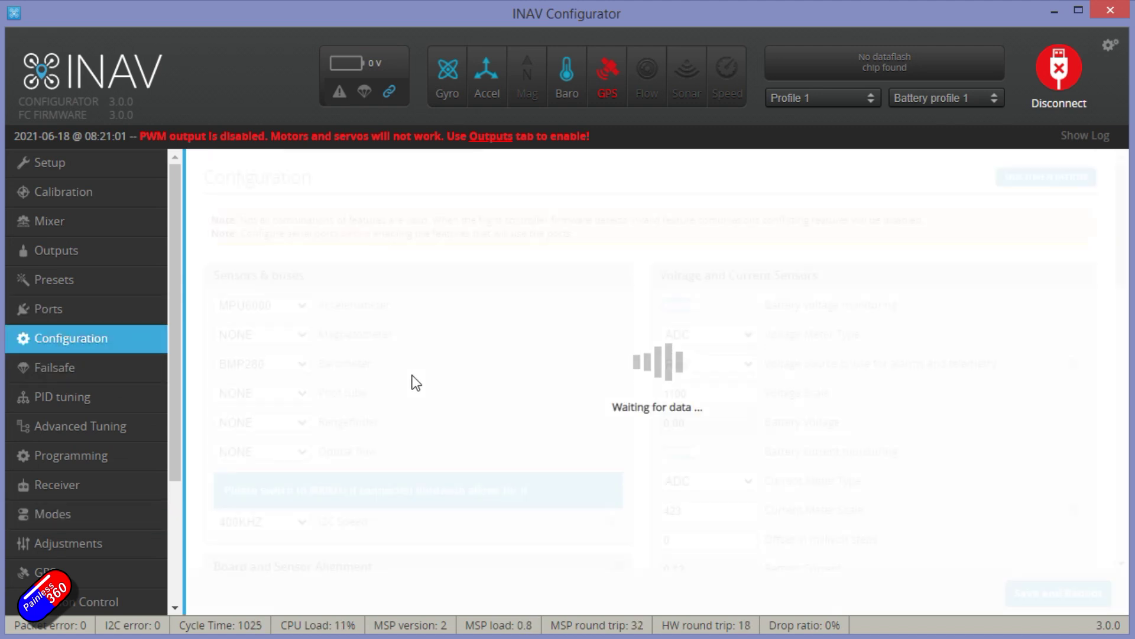
scroll(413, 378, down, 6)
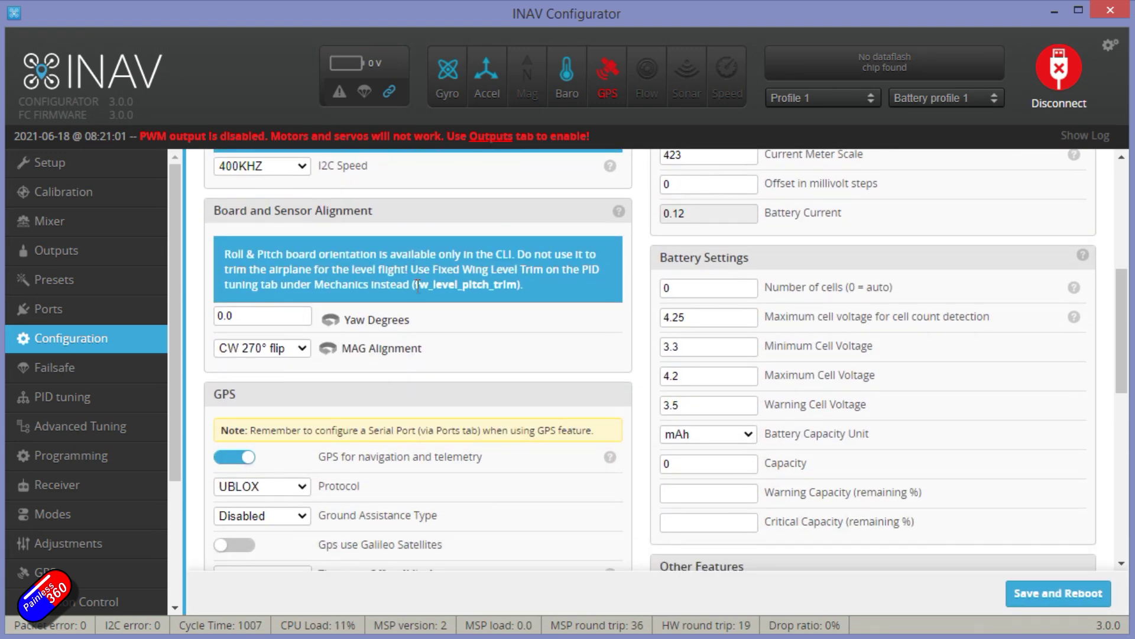
drag(418, 286, 531, 281)
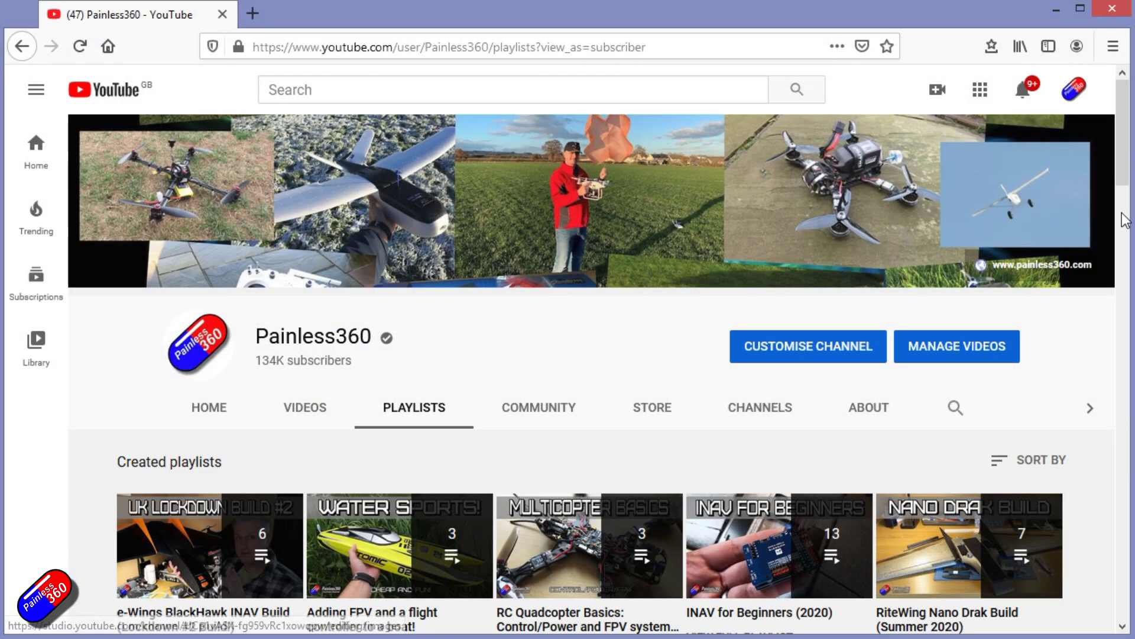
Scroll the channel page to reach the INAV for Beginners (2020) playlist, opening 'Introduction to iNavflight'
drag(1125, 223, 1117, 324)
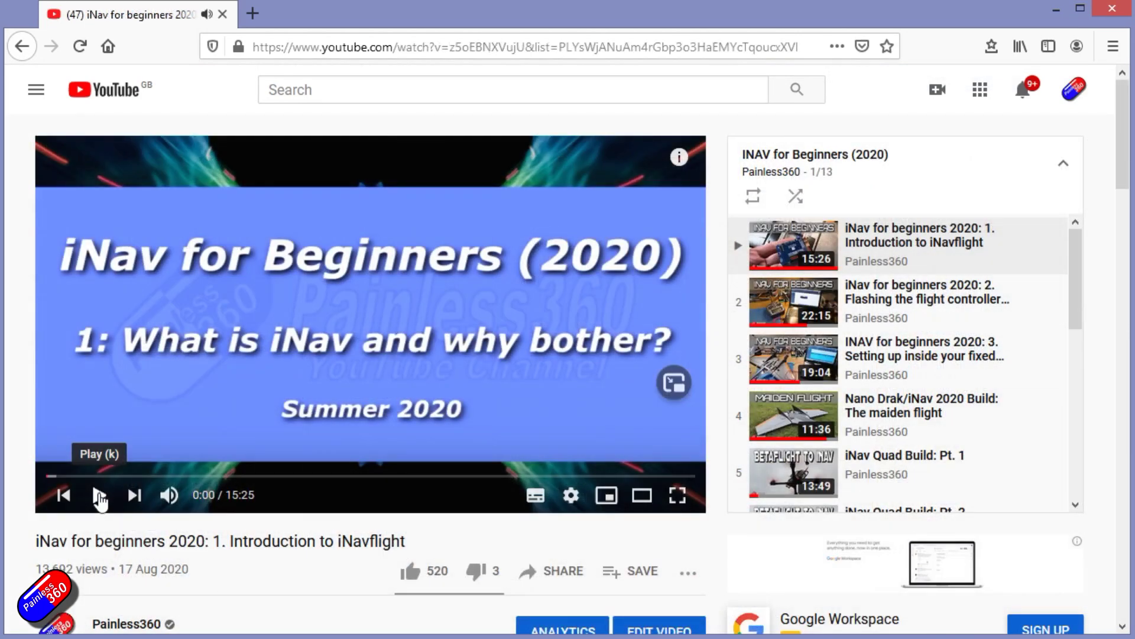